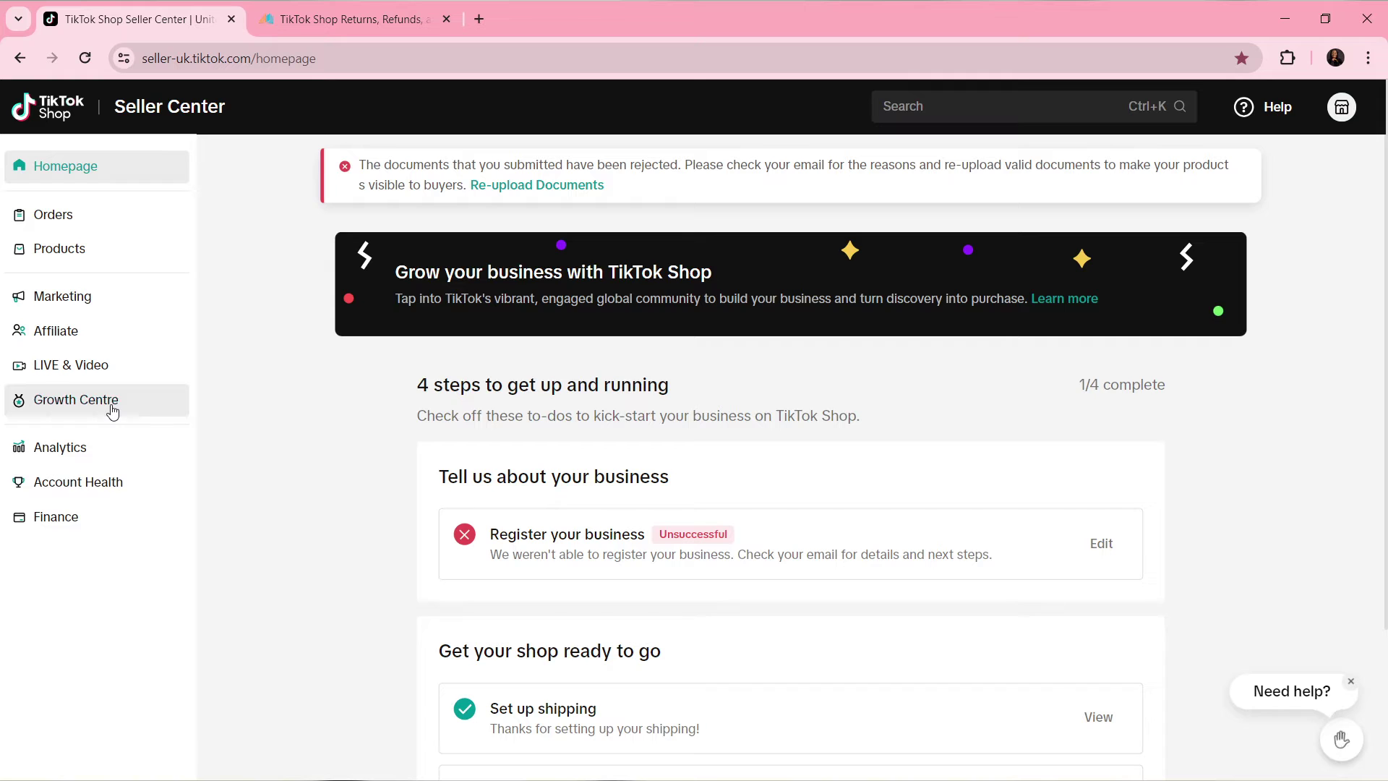
Step: Open the App store from the Growth Centre section of the sidebar
click(112, 411)
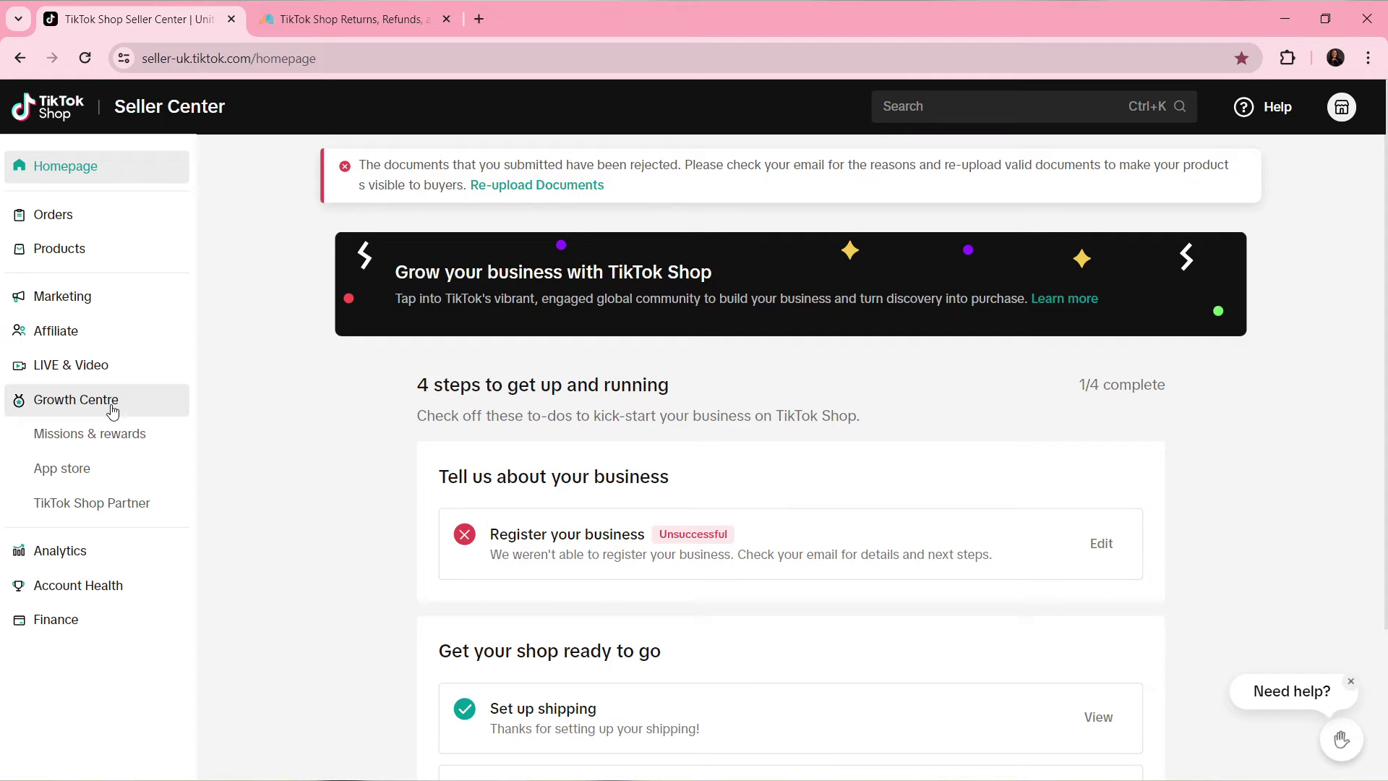
click(108, 470)
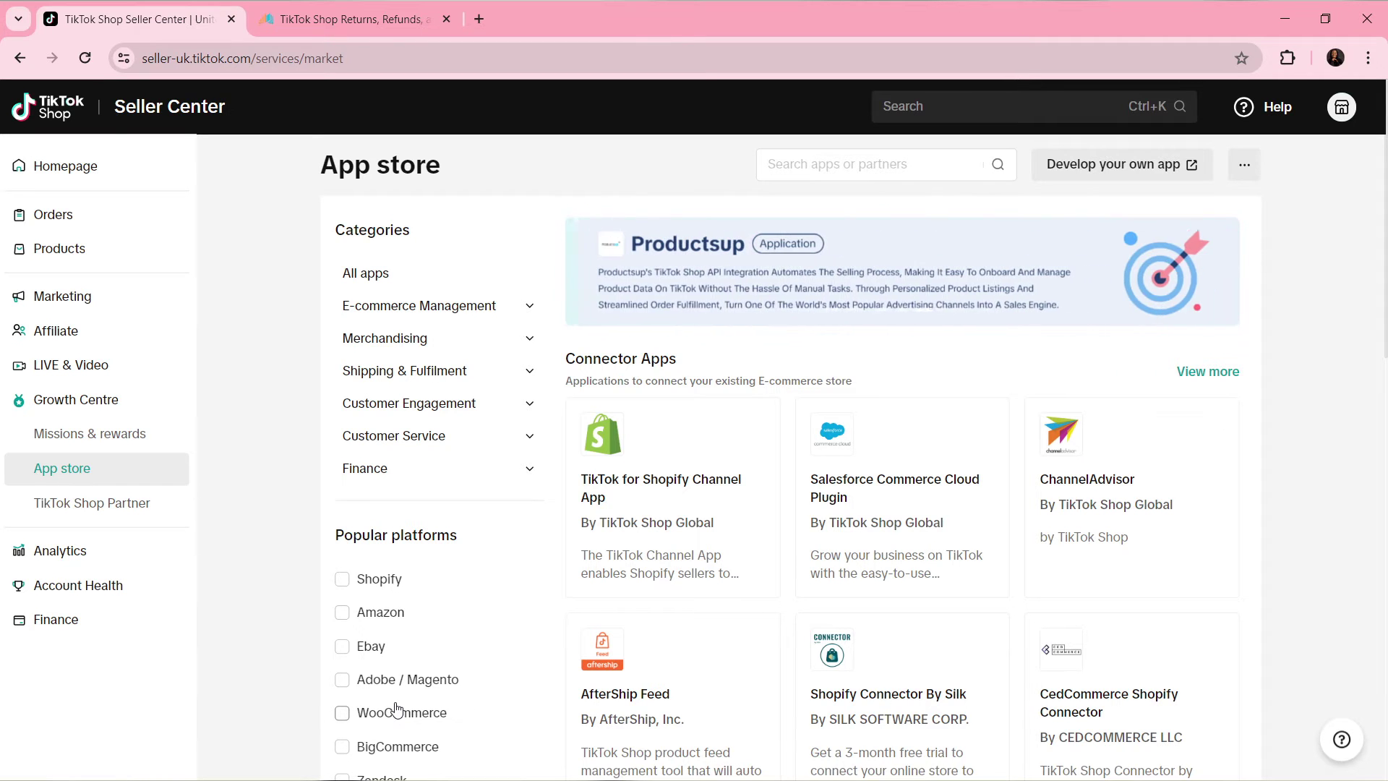
Step: Search the App store for 'Woocommerce' to list the matching connector apps
click(861, 161)
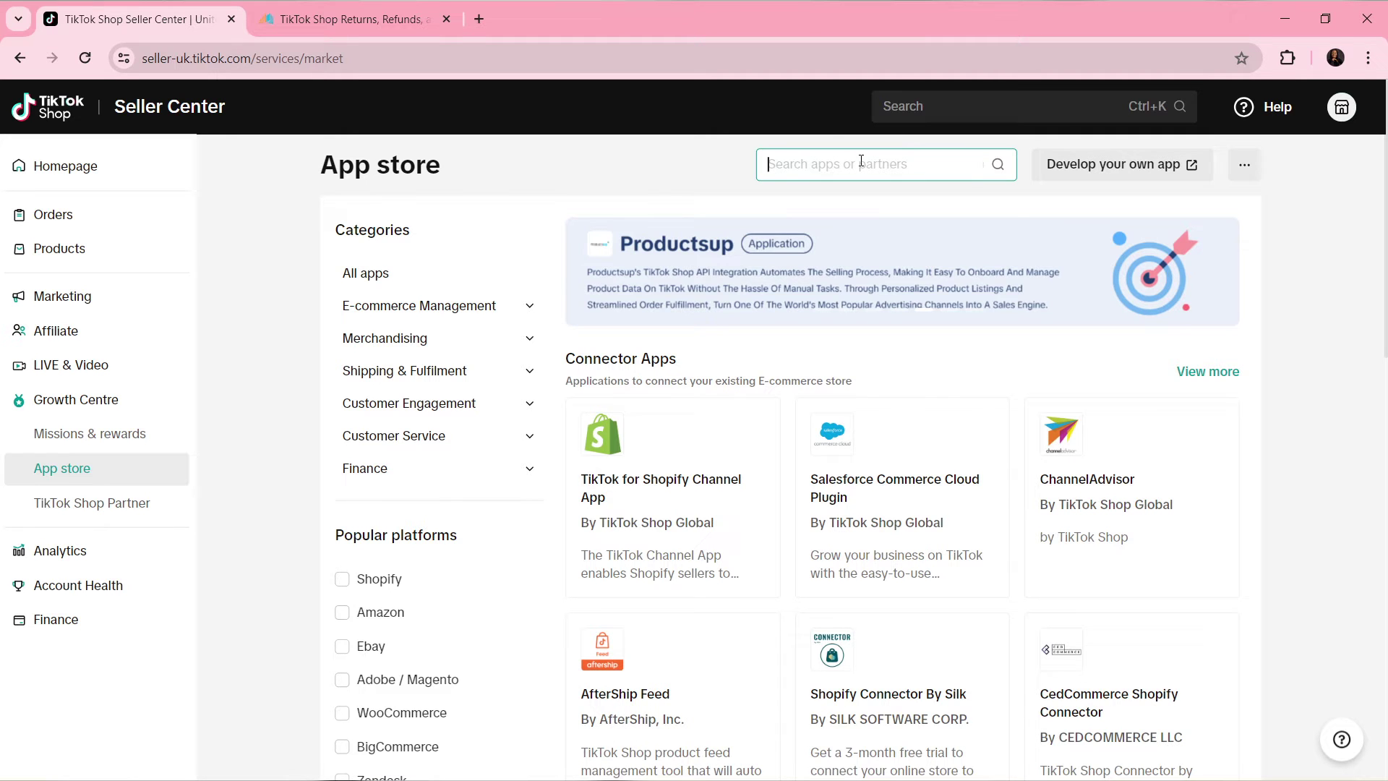
text(Woo)
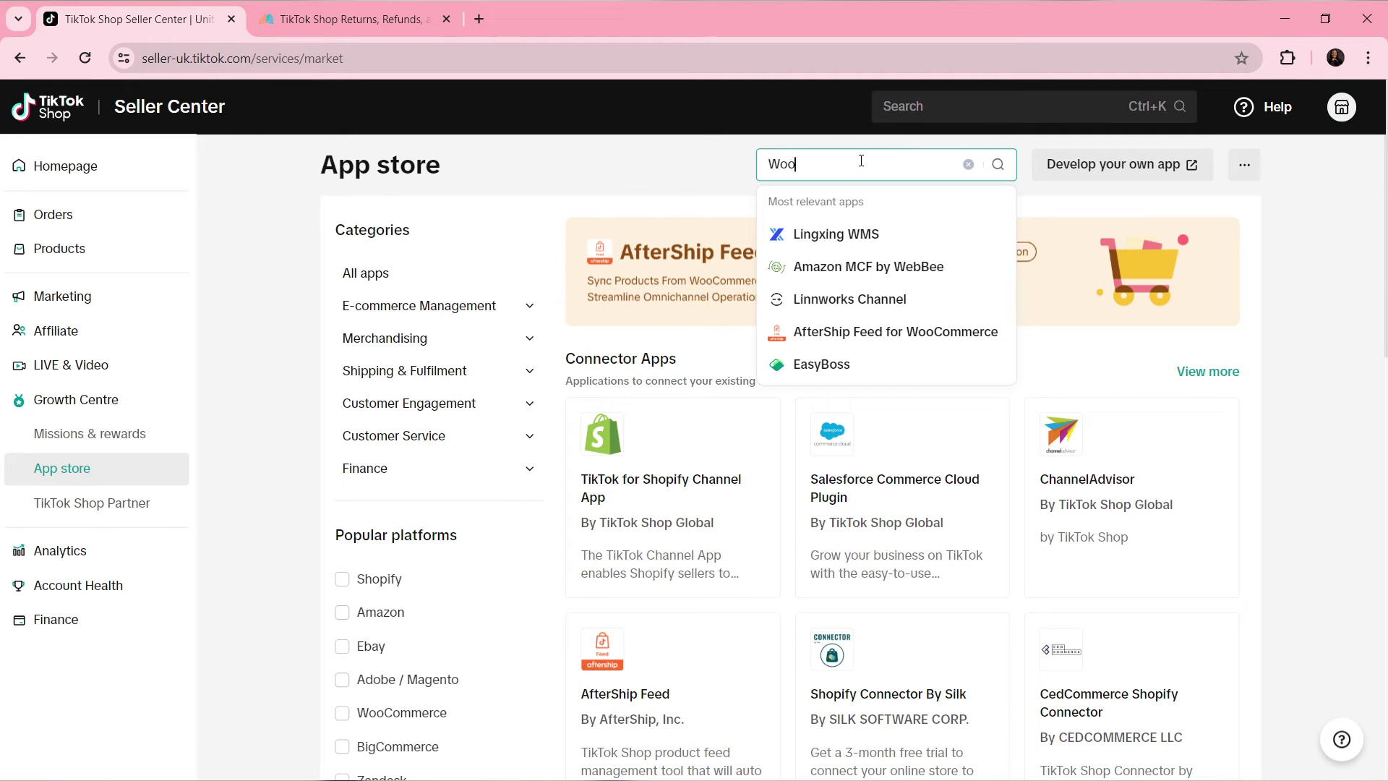
text(comme)
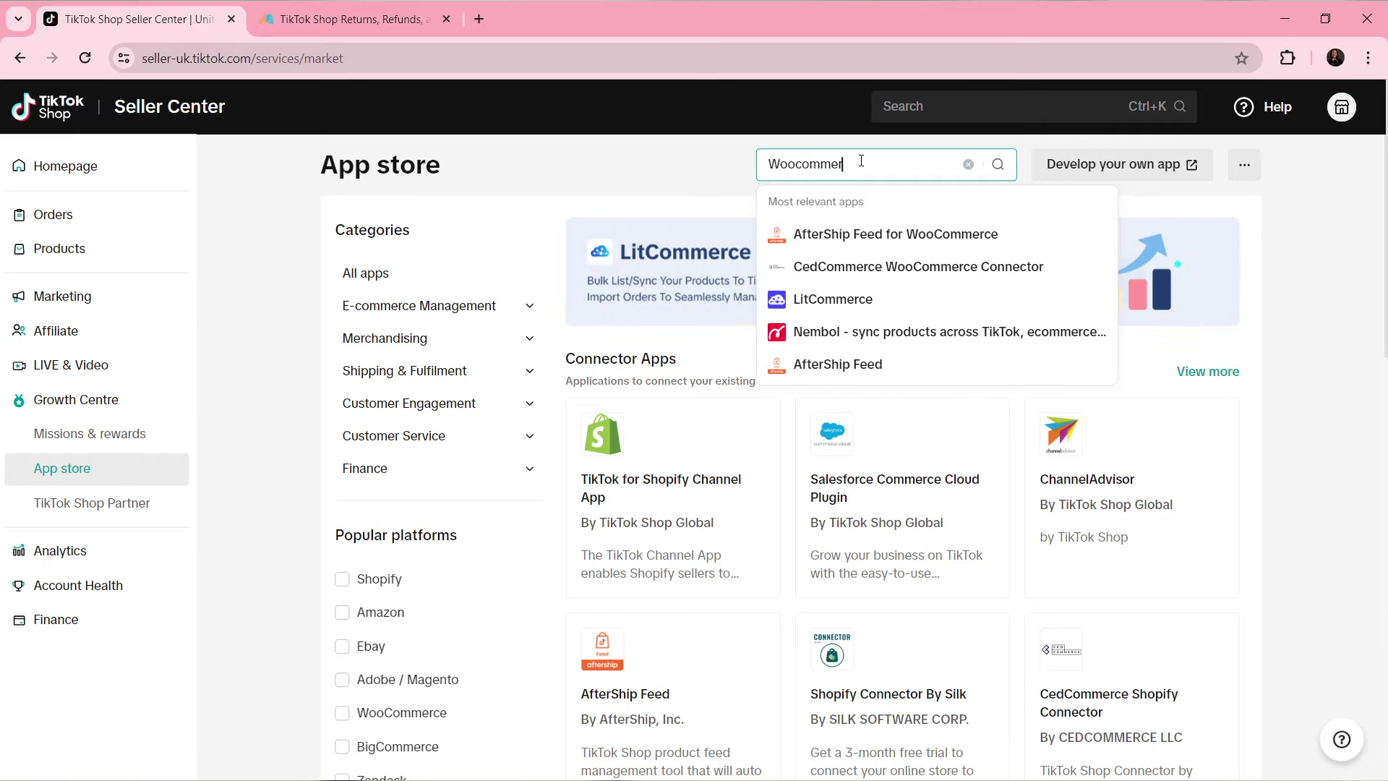
text(rce)
key(Return)
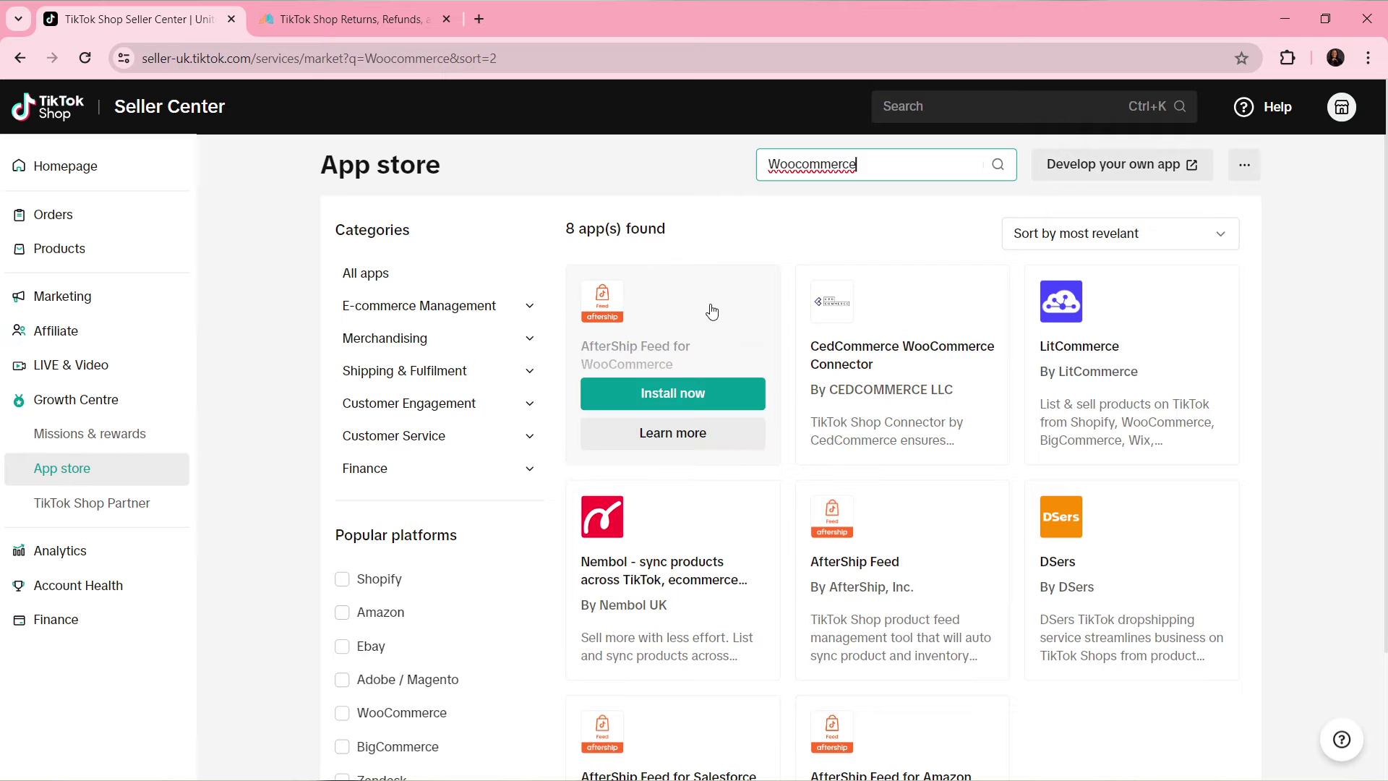
mouse_move(672, 326)
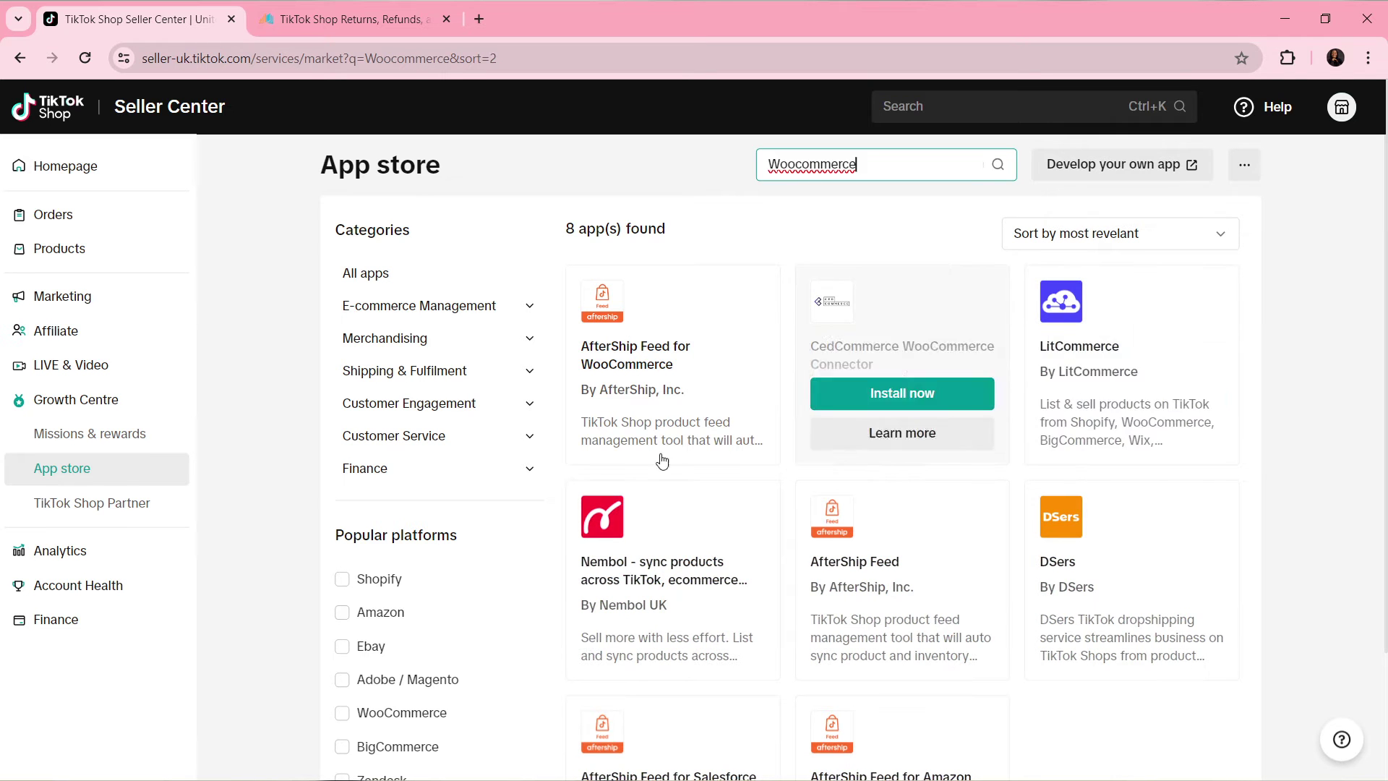
mouse_move(673, 363)
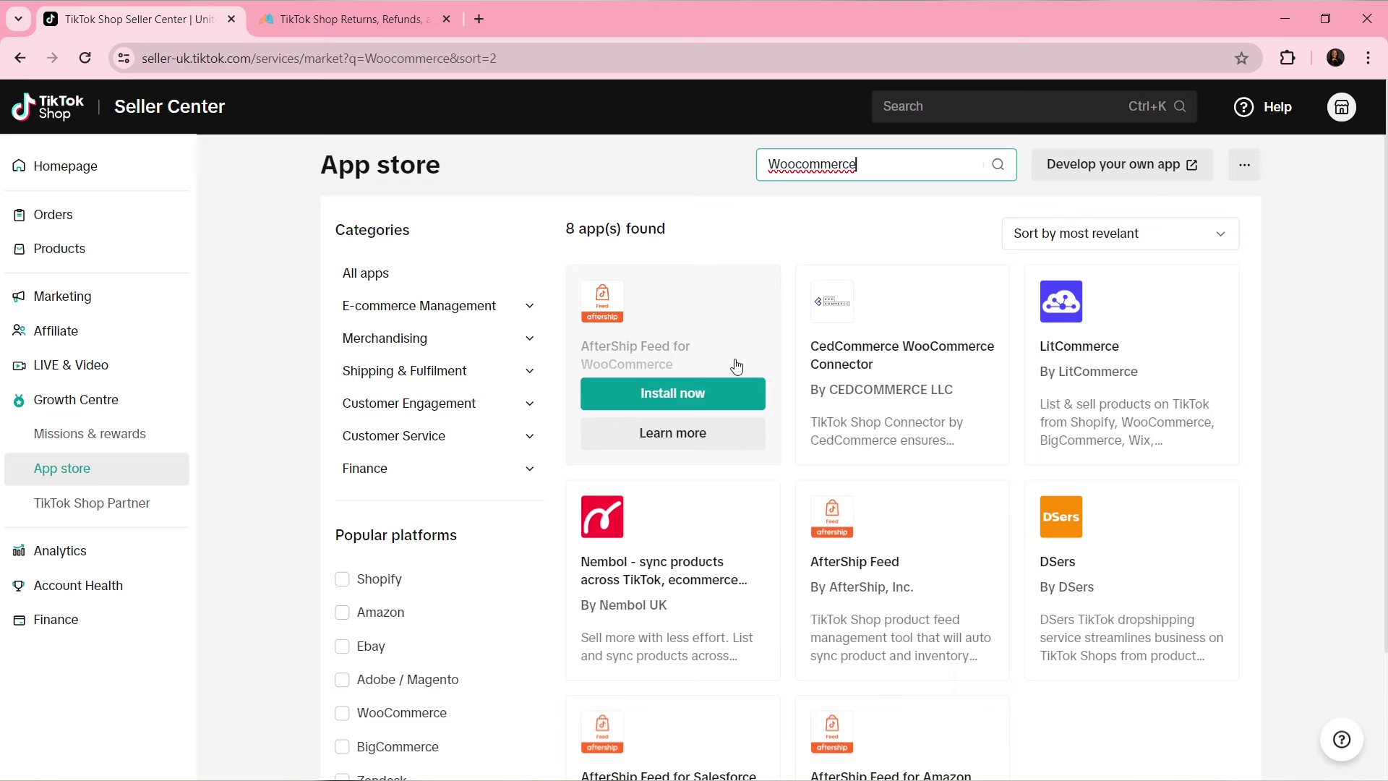
Step: Start installing AfterShip Feed for WooCommerce from its search result card
click(679, 396)
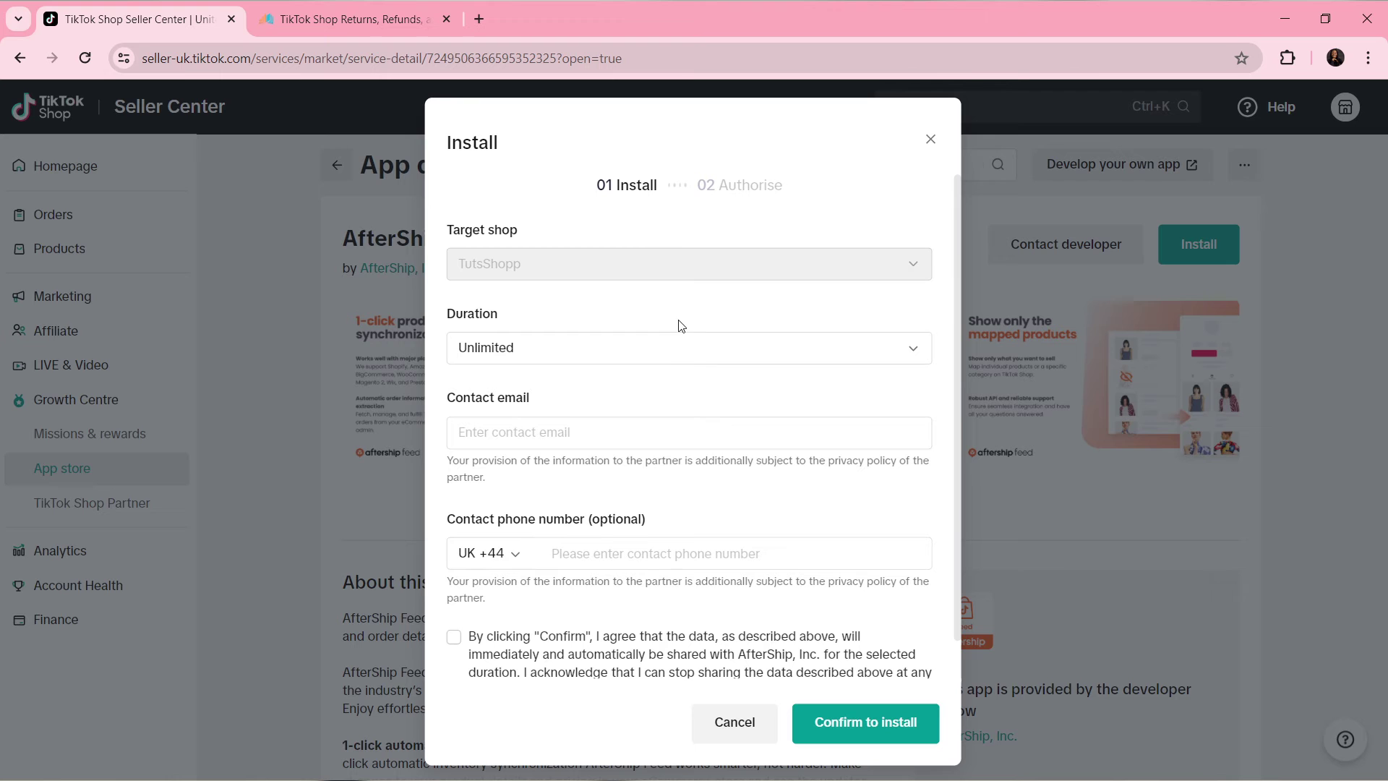
click(668, 345)
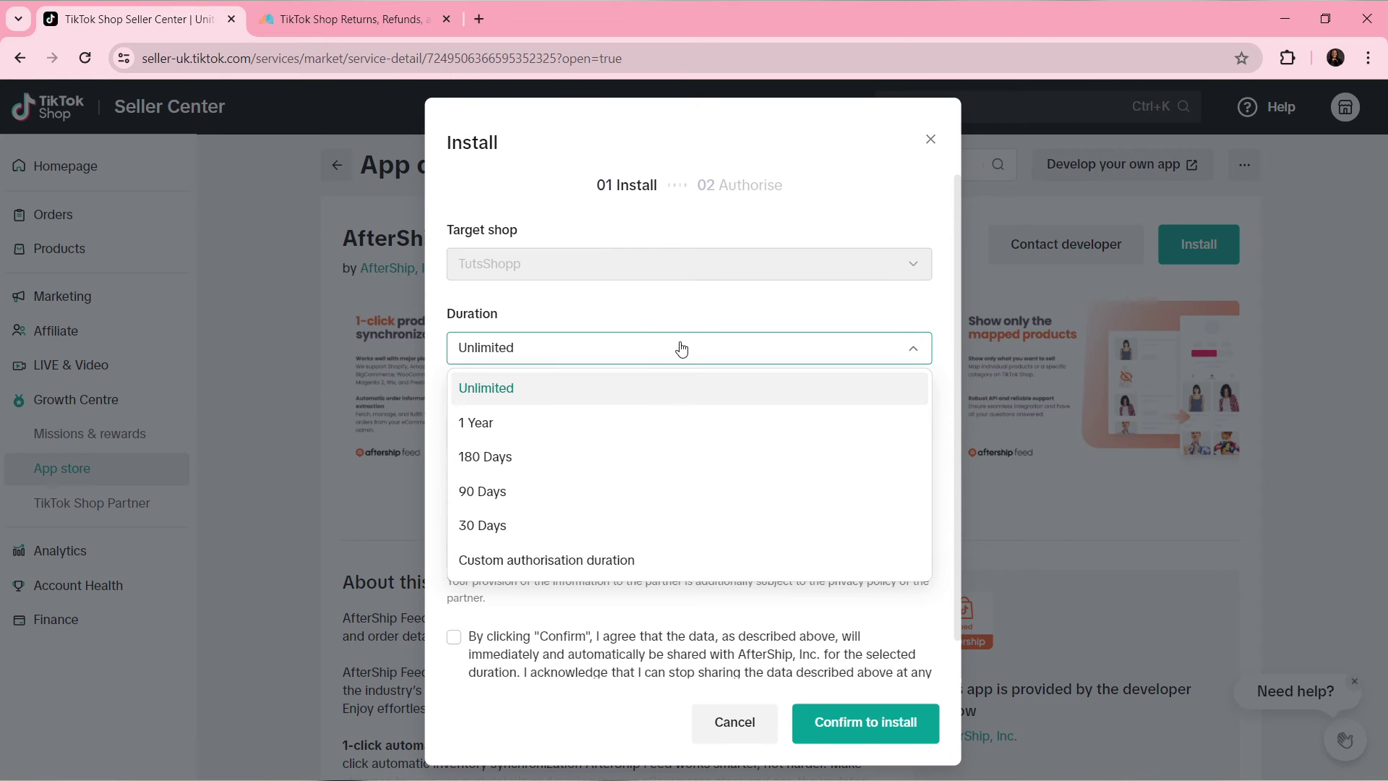
click(671, 316)
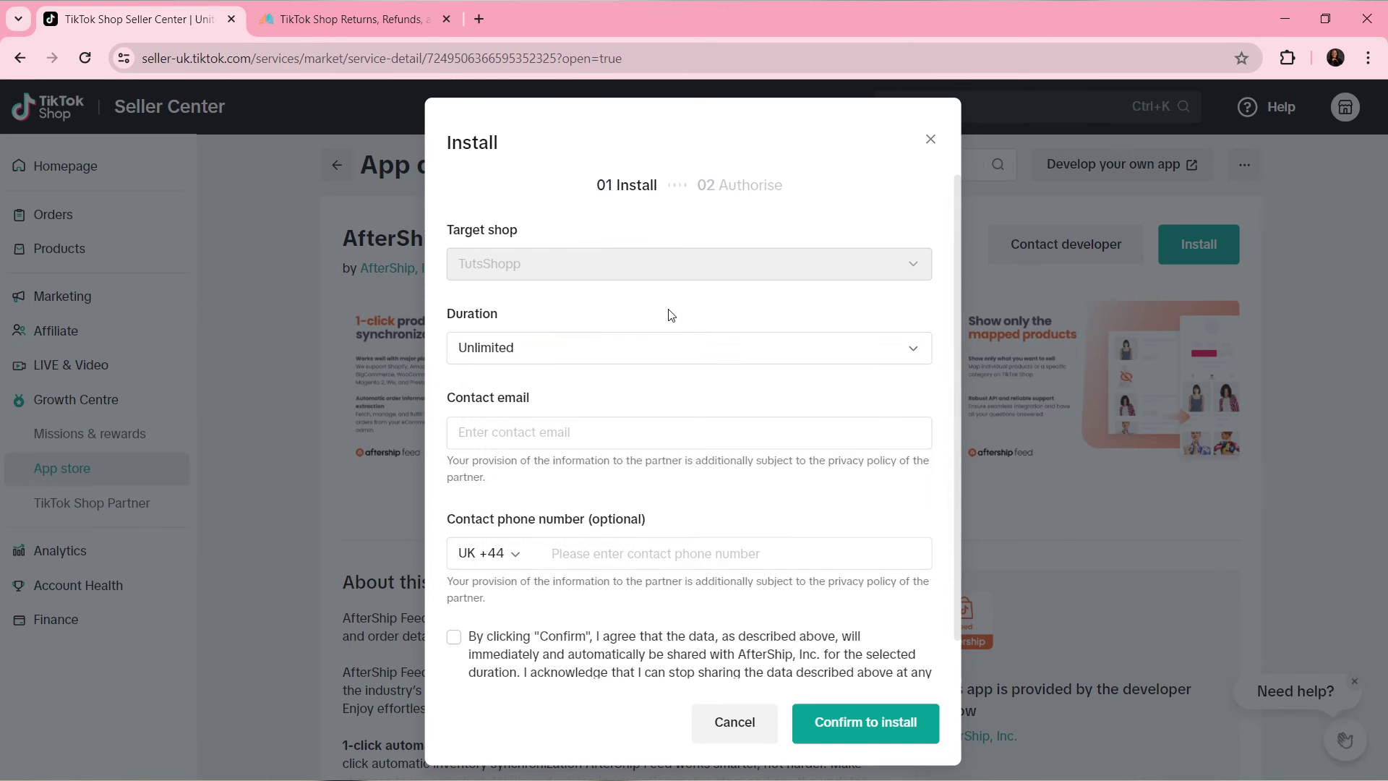
scroll(671, 390, down, 1)
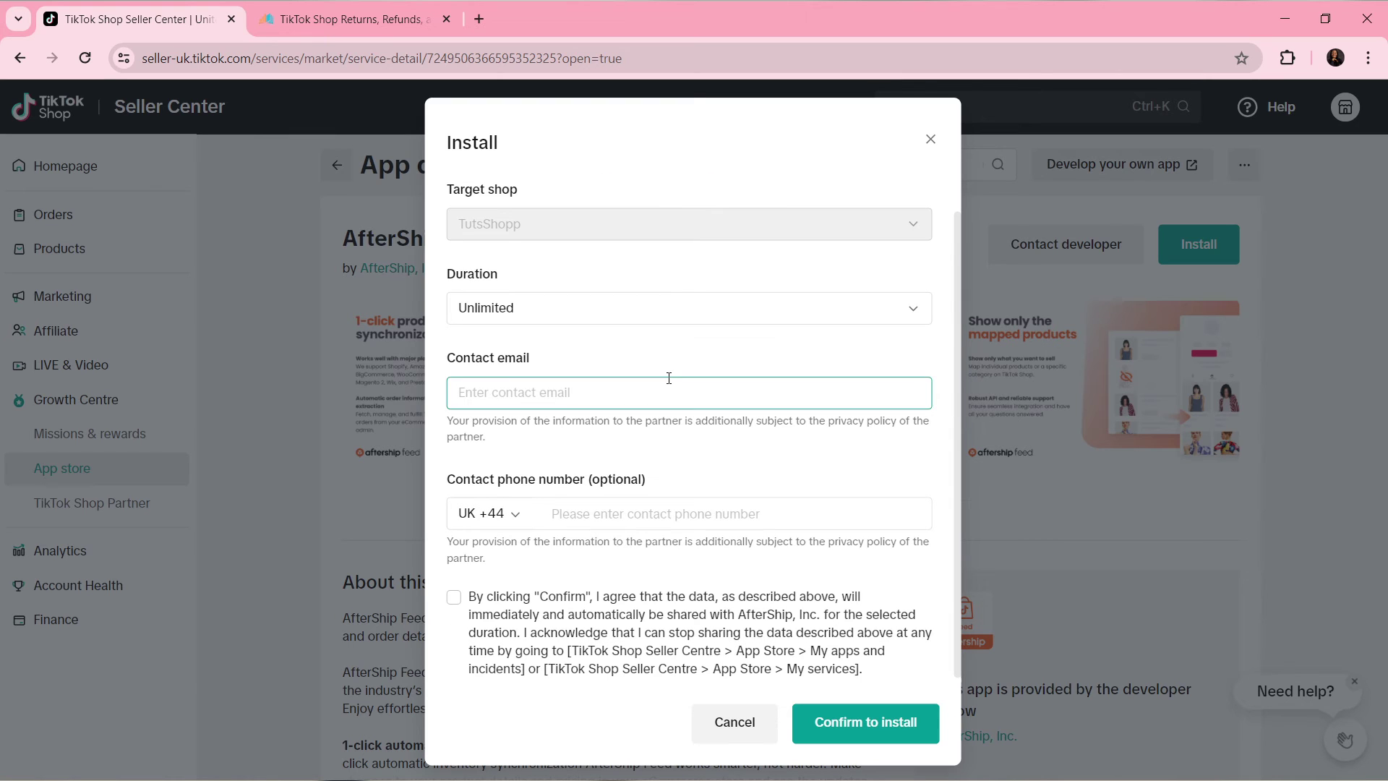
click(567, 390)
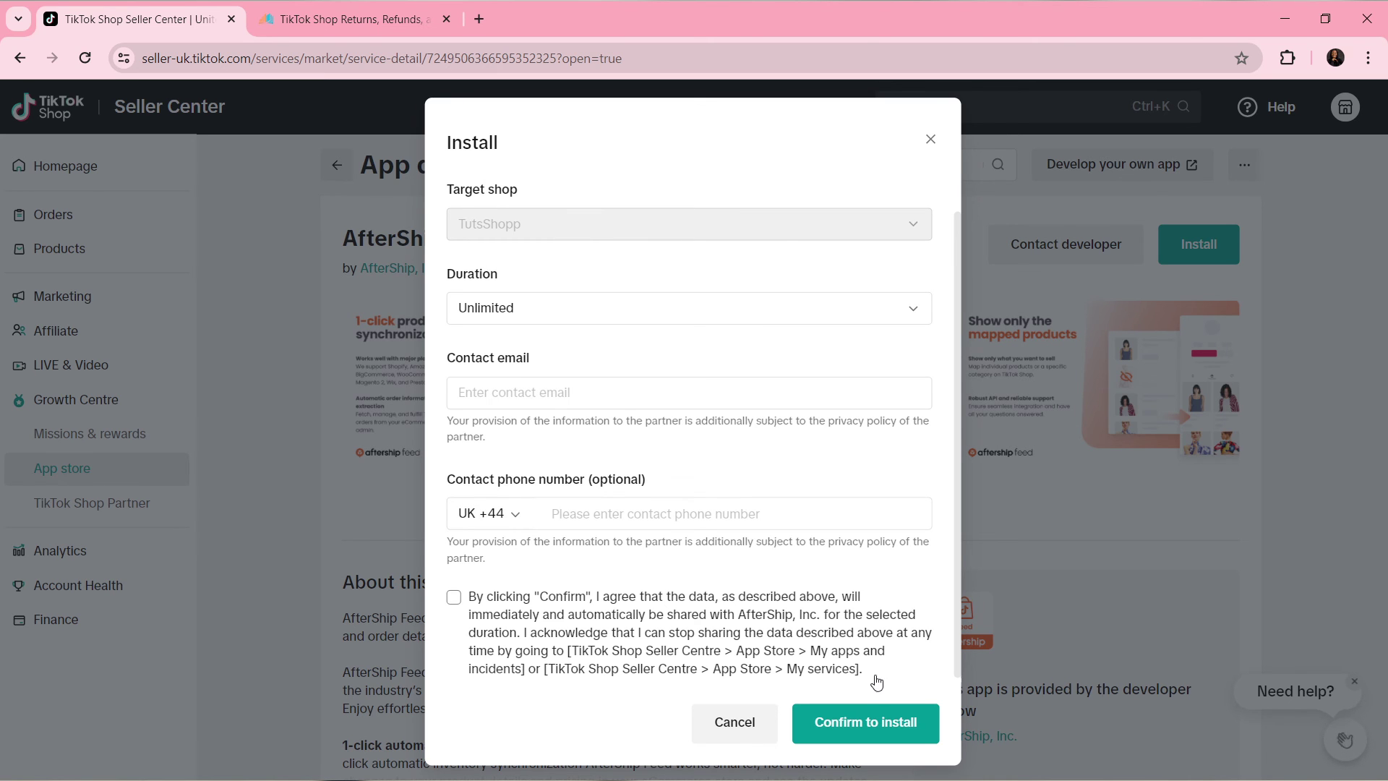
Step: Close the AfterShip Feed install dialog without installing the app
click(930, 140)
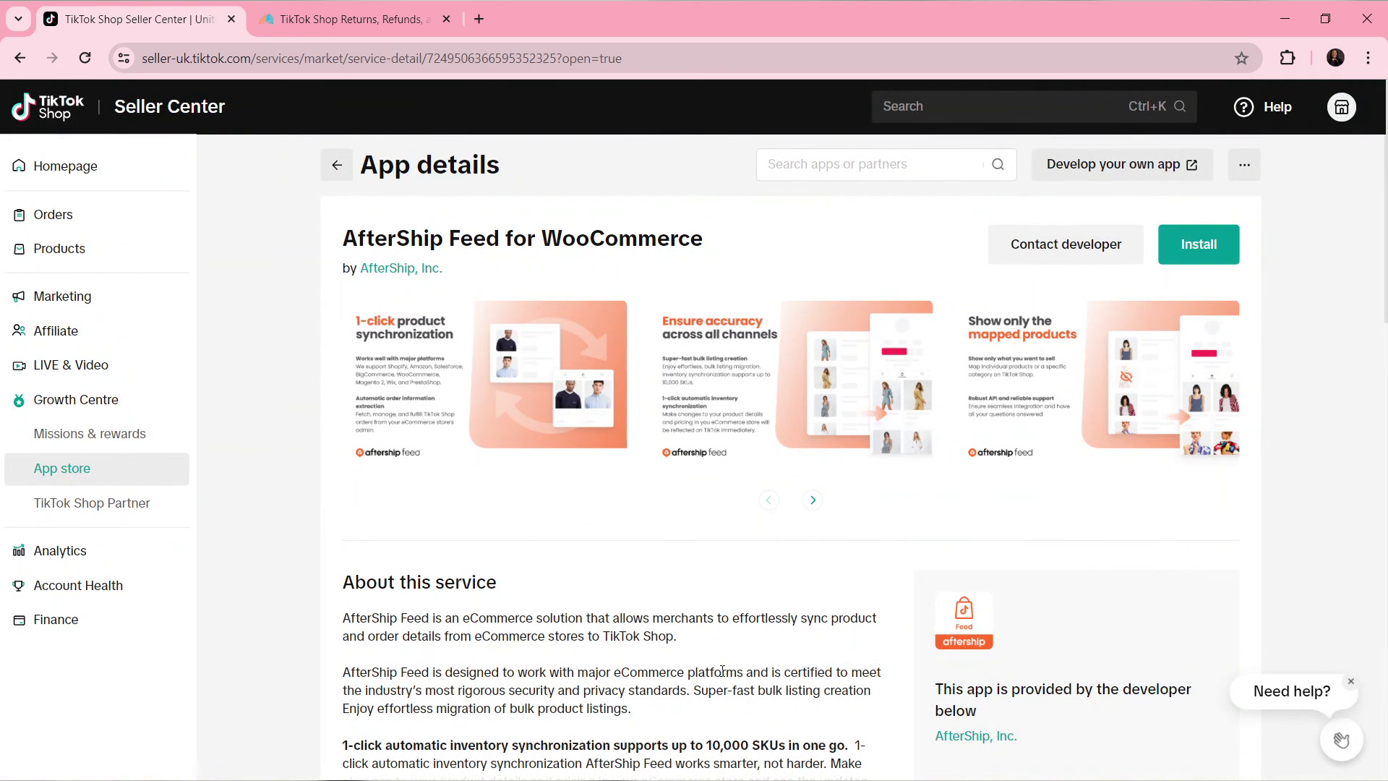